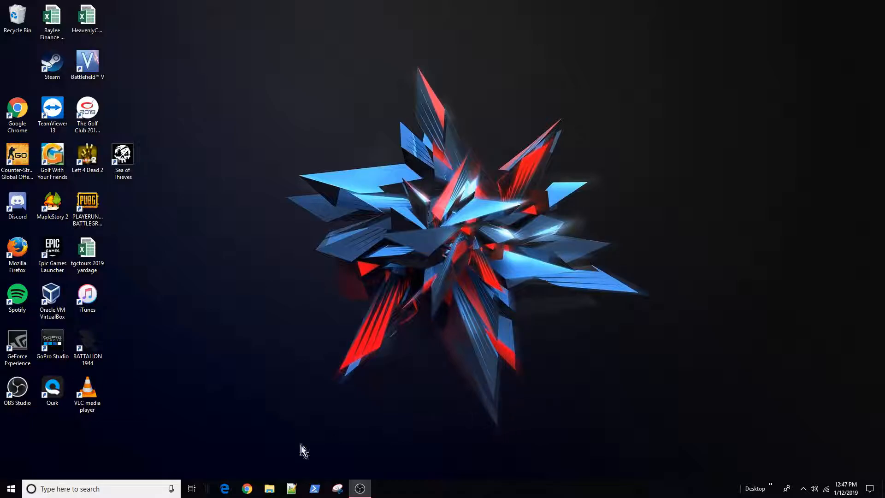
Search 'computer' to launch Computer Management and list the users under Local Users and Groups
right_click(12, 491)
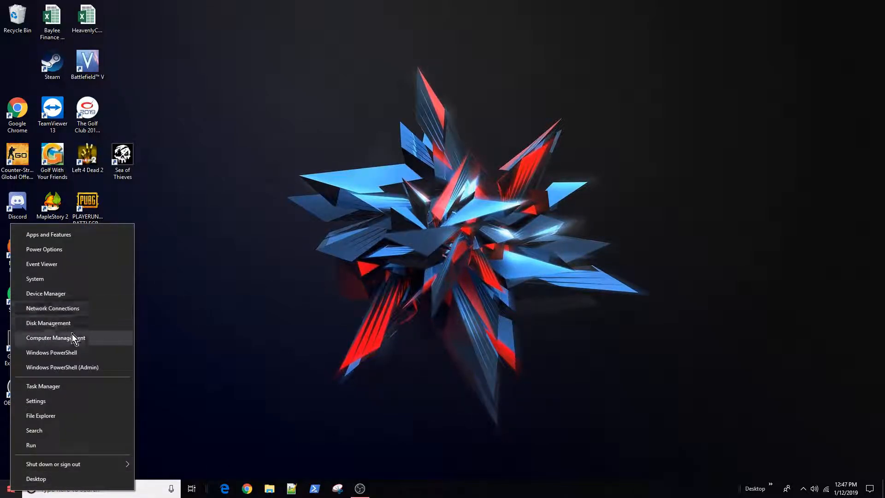
left_click(156, 488)
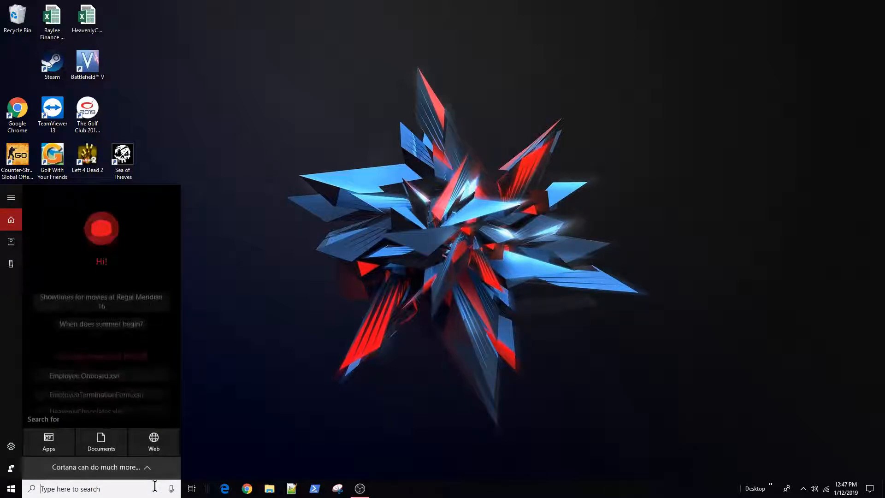
type("computer")
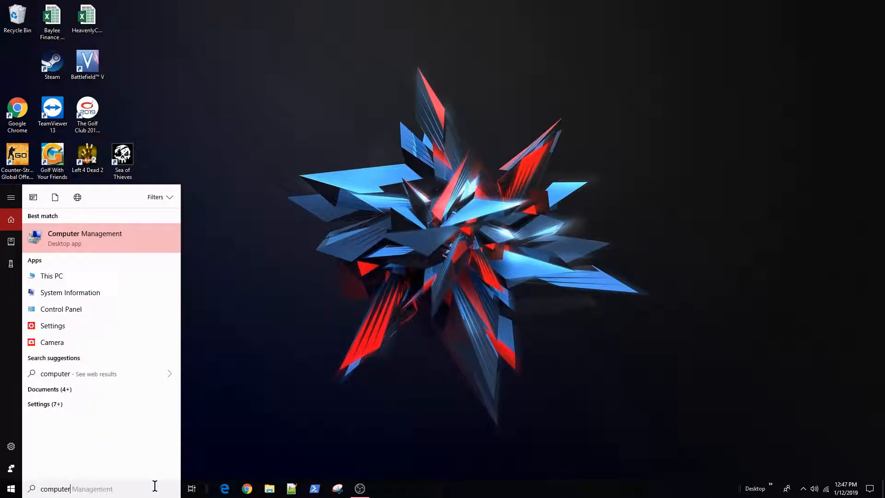
left_click(118, 243)
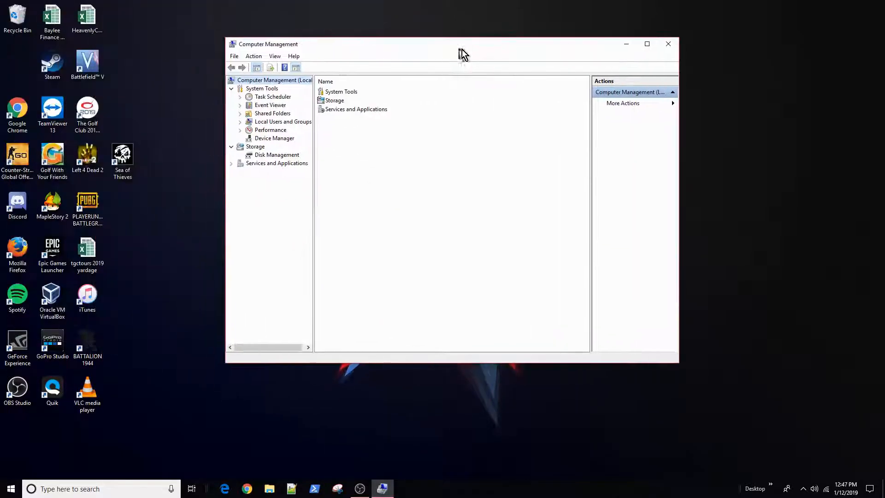
left_click(243, 122)
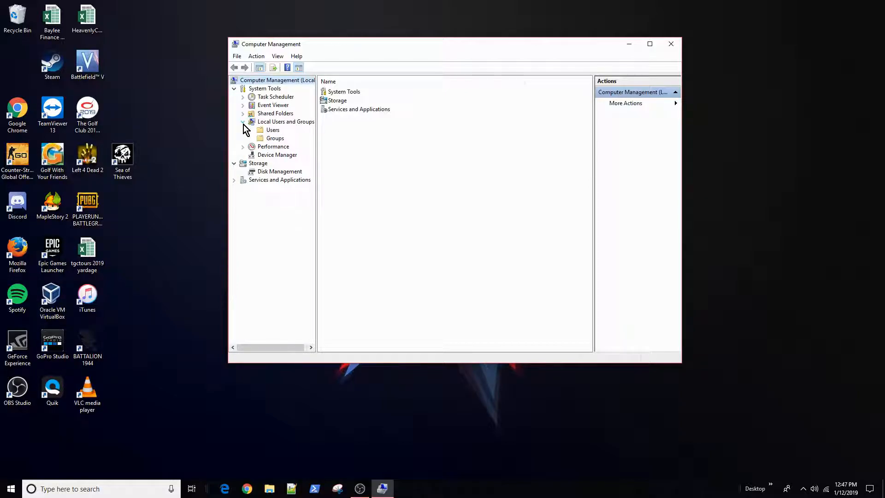
left_click(272, 130)
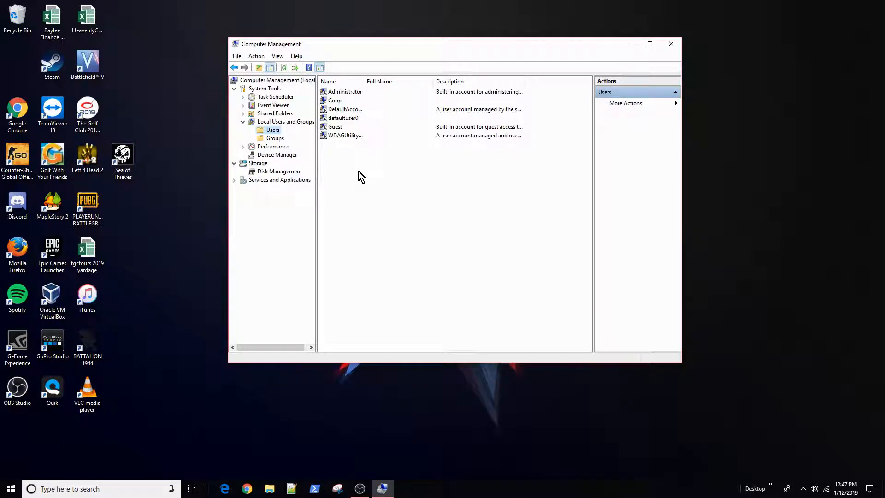
Switch Computer Management from the user list to the Groups folder
right_click(353, 158)
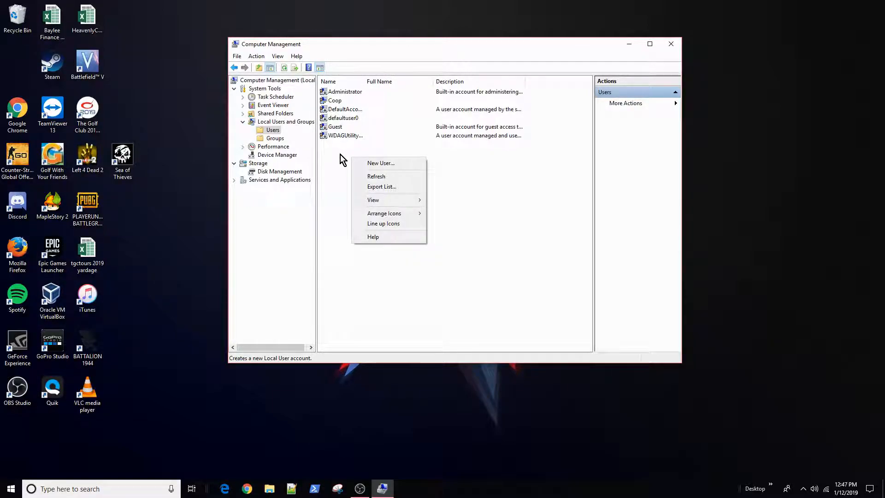
left_click(274, 139)
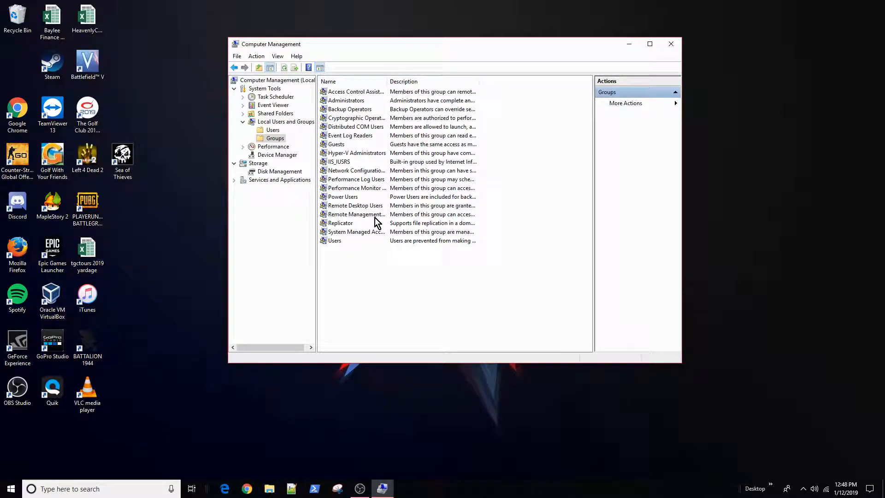
Open Administrators properties and try adding a user name, which isn't found, then cancel
double_click(351, 102)
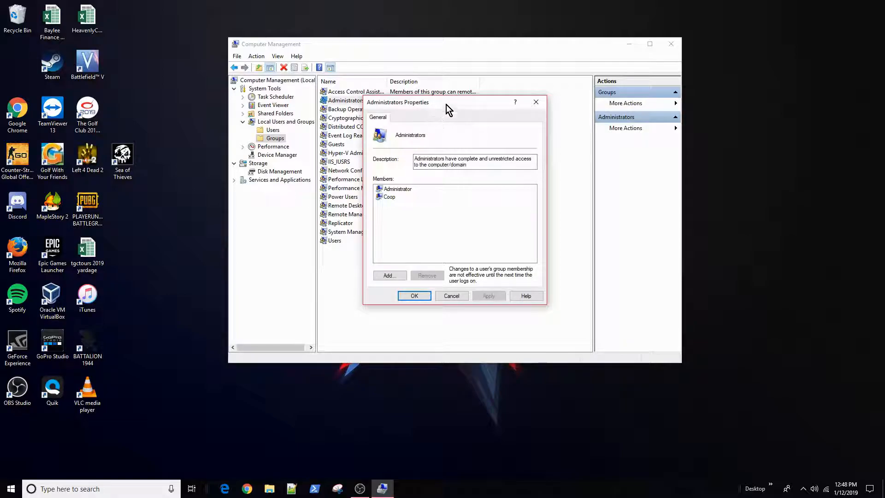
left_click_drag(446, 105, 470, 100)
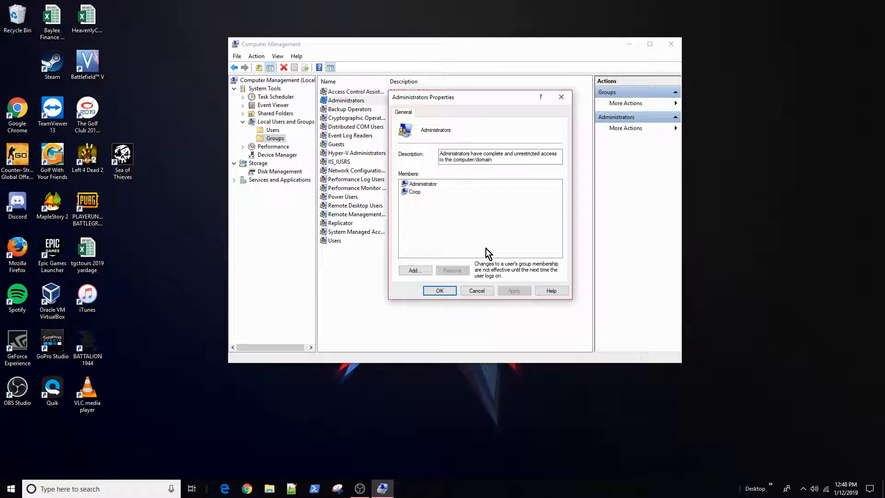
left_click(415, 270)
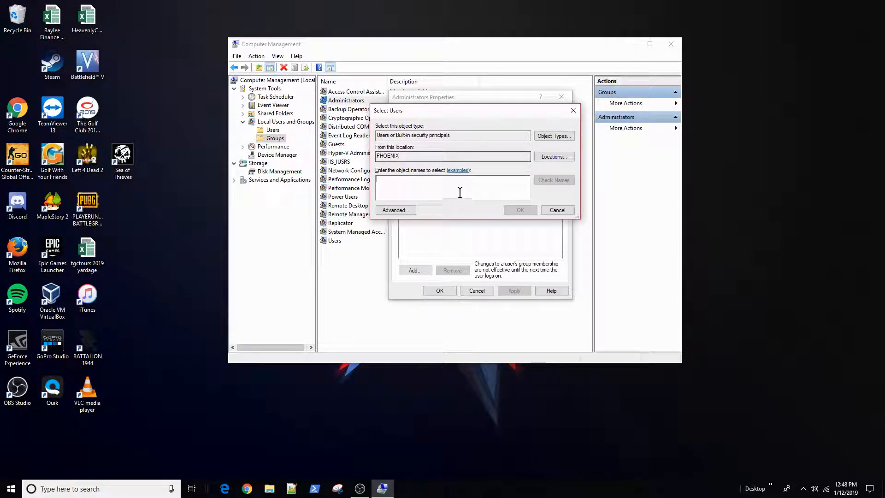
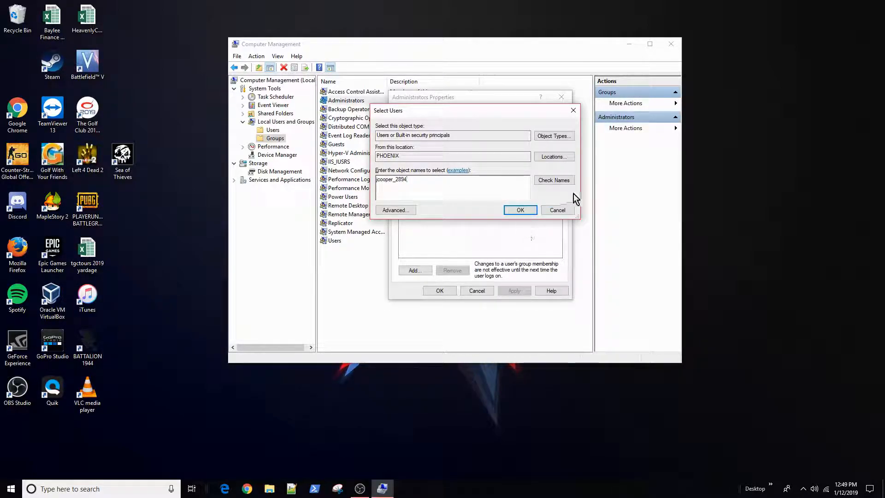
left_click(554, 180)
left_click(526, 257)
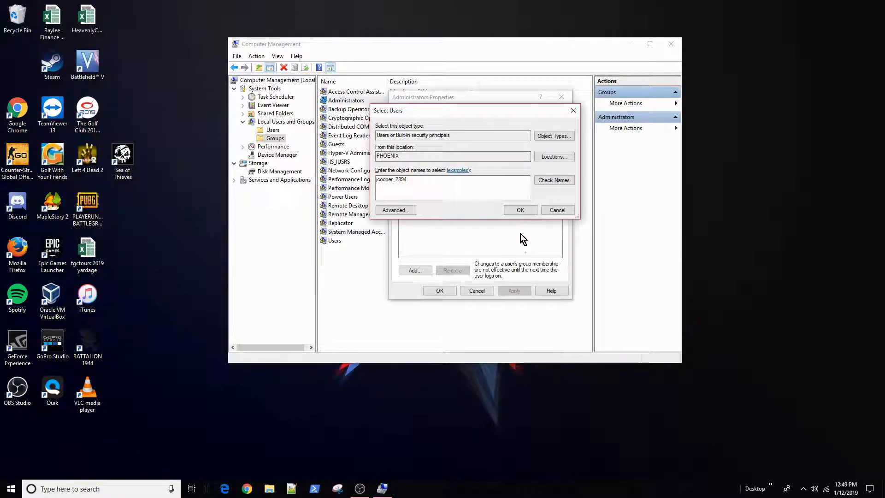
left_click(522, 210)
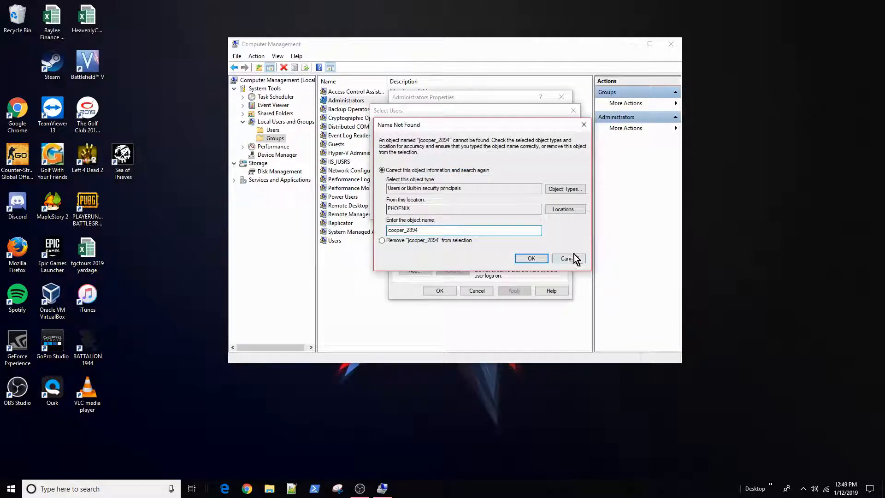
left_click(568, 258)
left_click(559, 210)
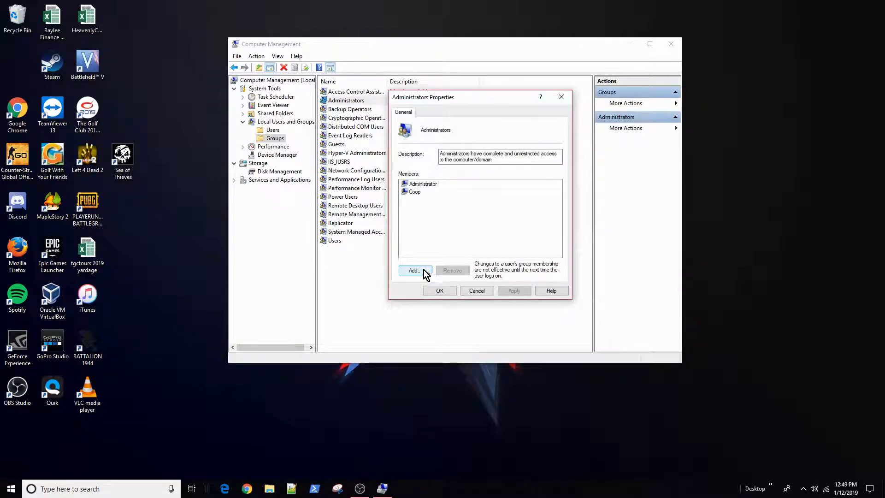
Remove the second Administrators member, then re-add that local account by resolving its name
left_click(414, 191)
left_click(450, 272)
left_click(415, 271)
type("coop")
left_click(576, 182)
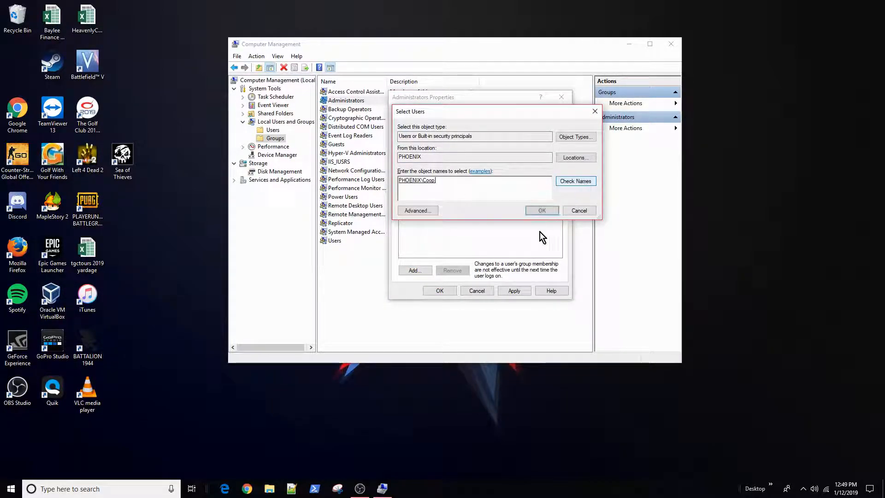
left_click(542, 210)
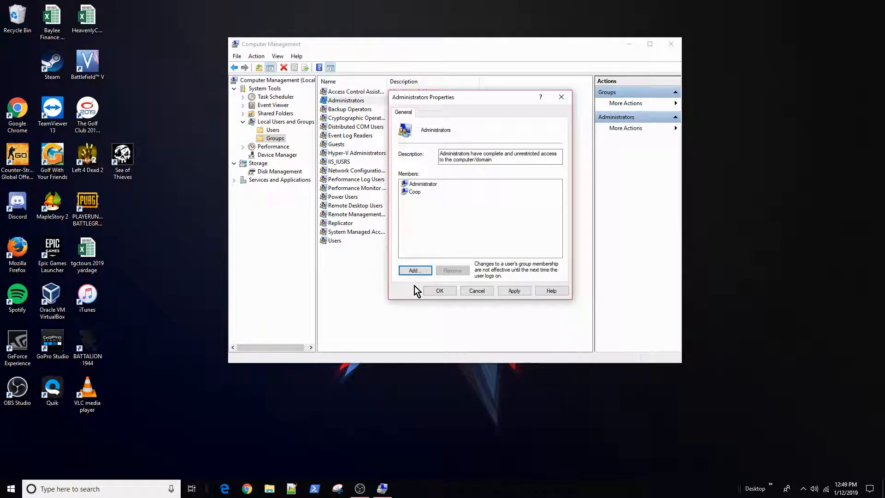
Set the search location to PHOENIX for another member, then cancel the user selection
left_click(427, 271)
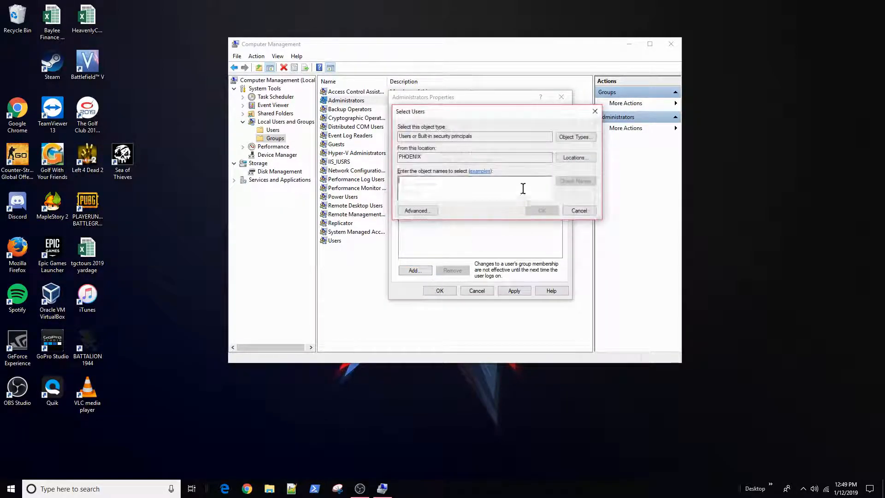
left_click(577, 157)
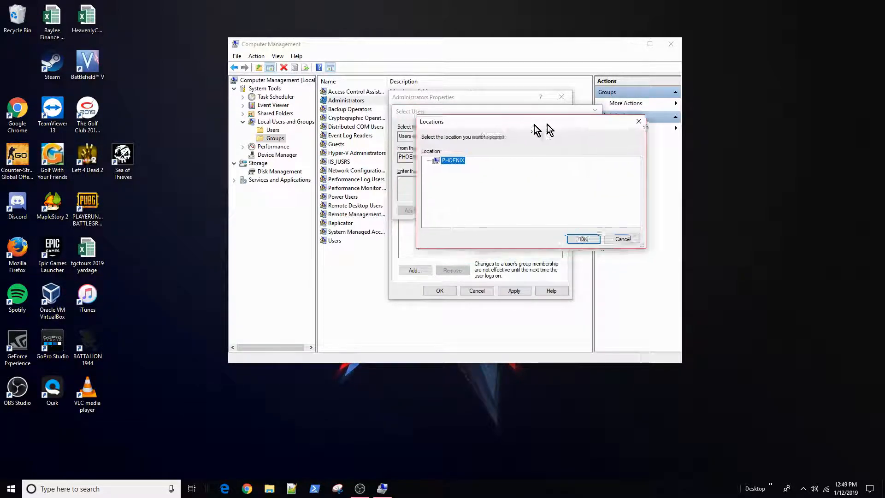
left_click_drag(529, 127, 570, 236)
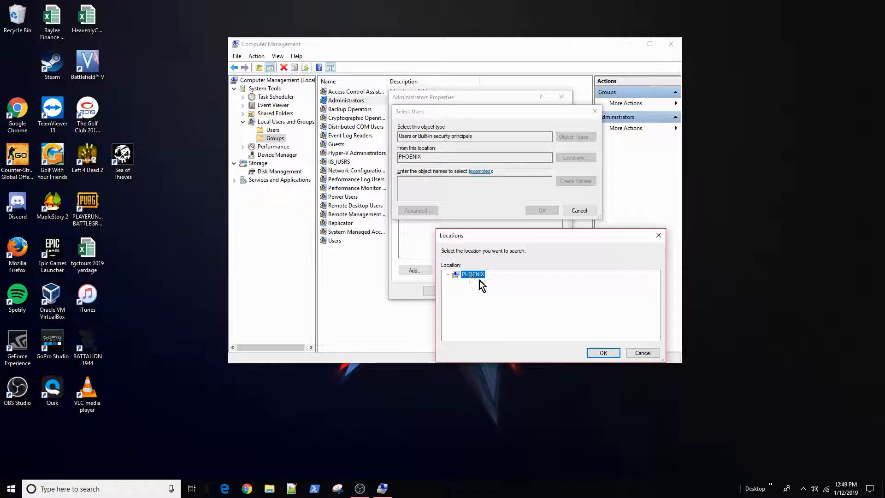
left_click(603, 352)
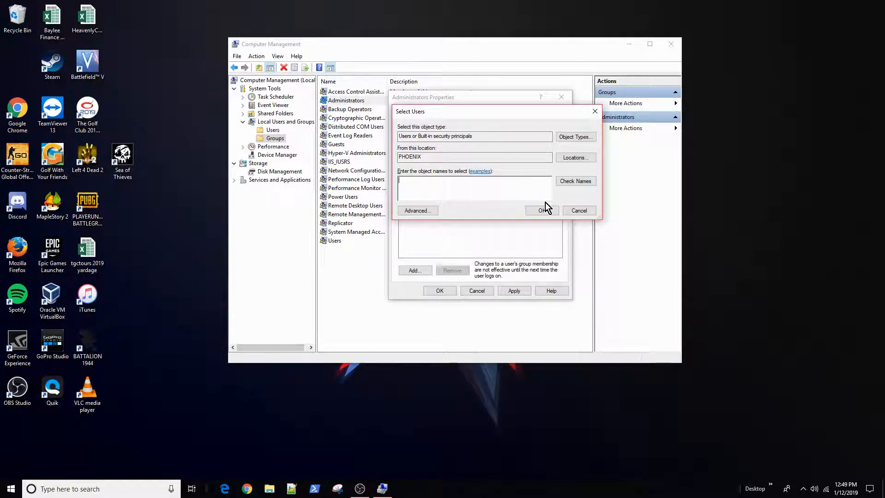
left_click(577, 211)
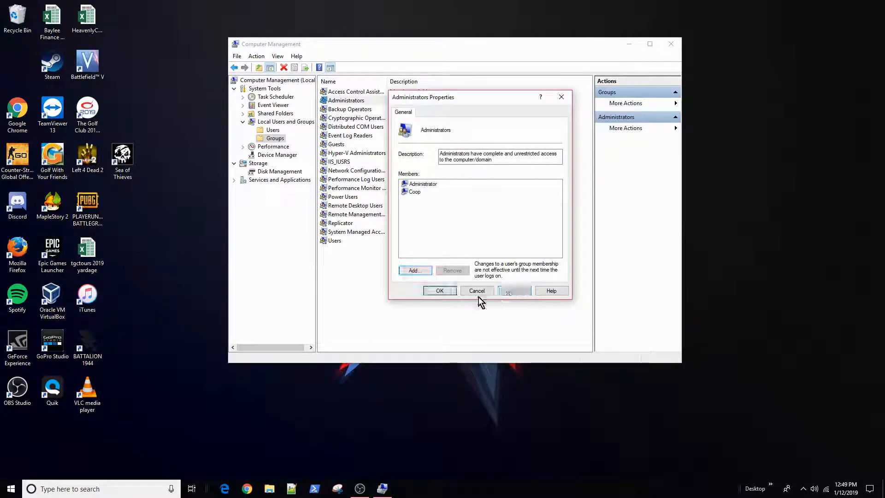
Close Administrators properties with OK and return to the local Users list
left_click(436, 291)
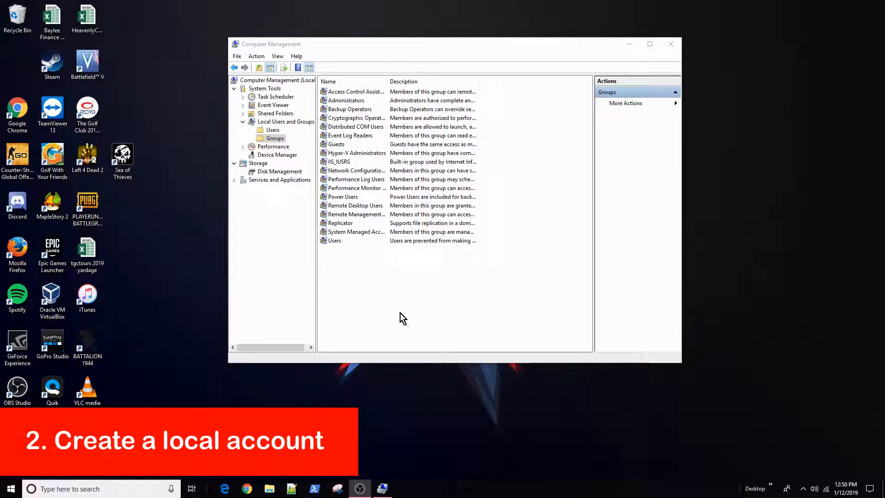
left_click(273, 130)
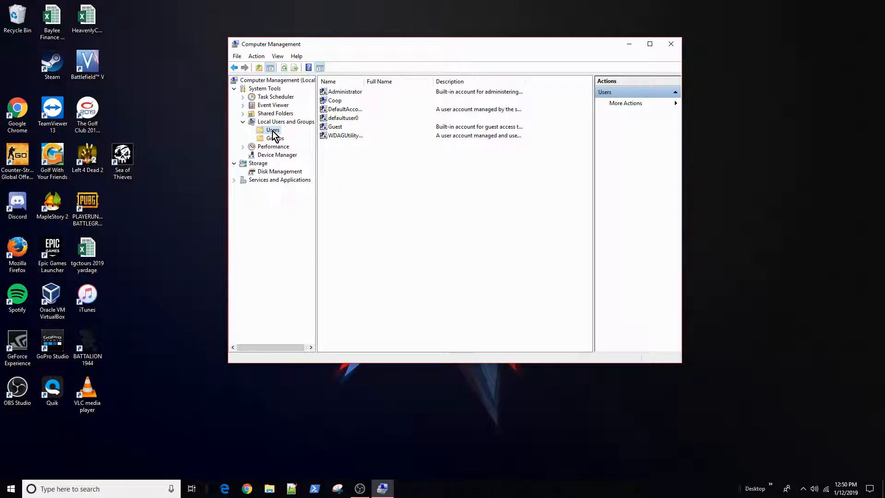
Start a new local user named student and enter its password twice
right_click(368, 168)
left_click(381, 176)
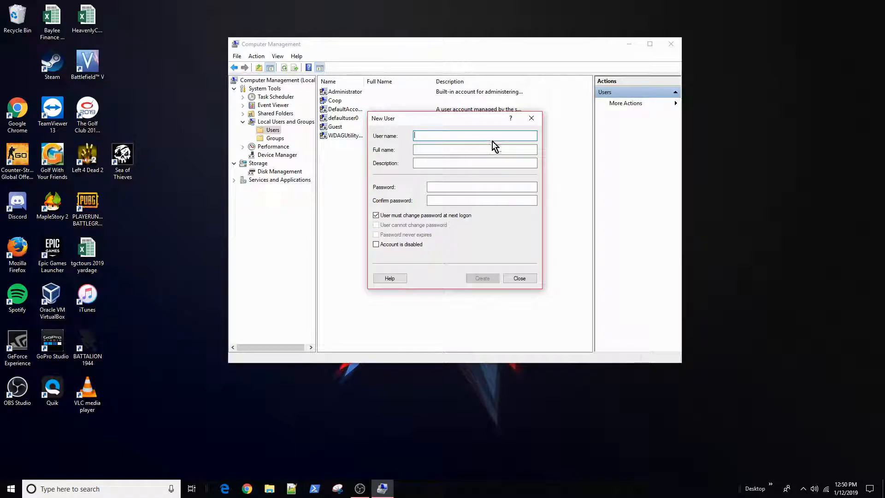
type("Btude")
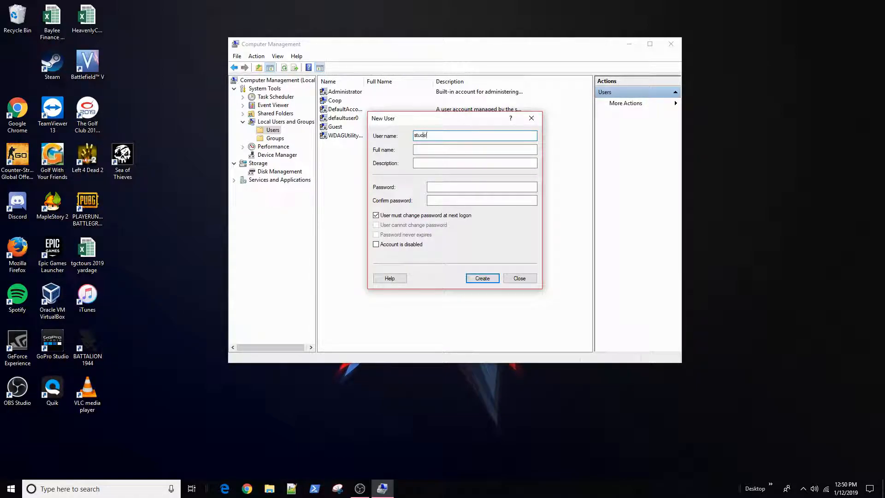
key("Tab")
key("Tab")
key("Tab")
type("student")
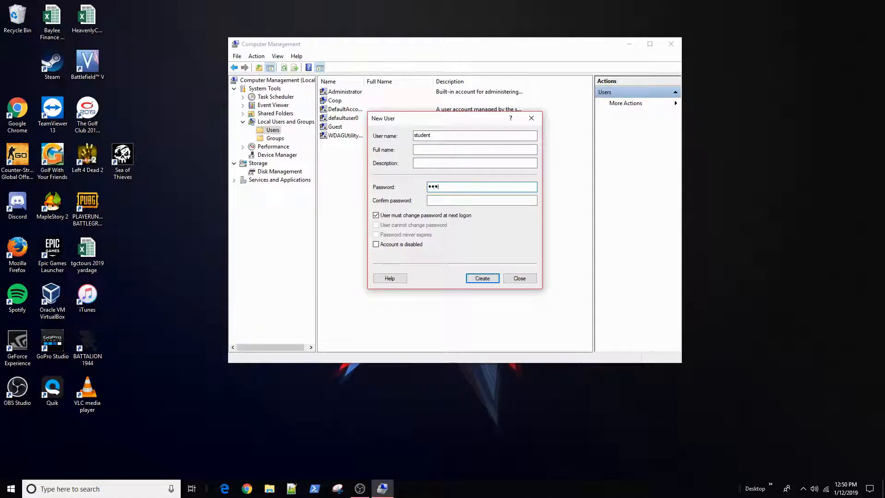
key("Tab")
type("student")
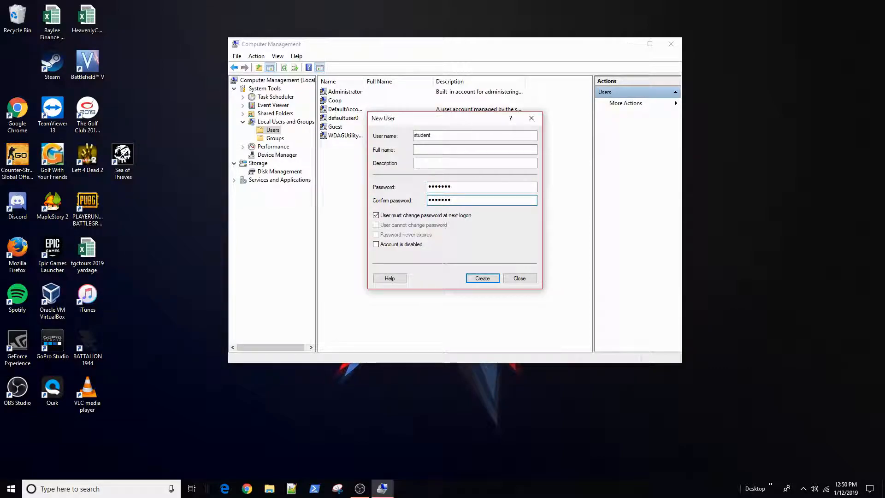
left_click_drag(446, 121, 448, 111)
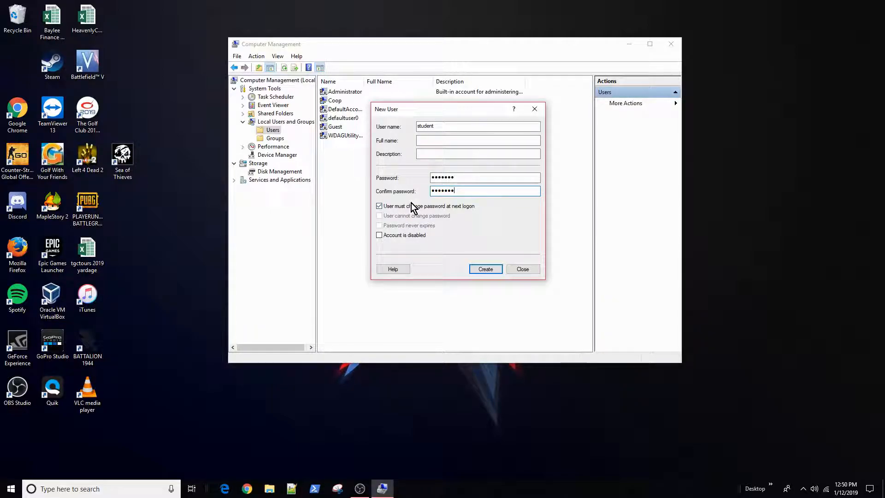
Clear must-change, set cannot-change and never-expires password options, and create the account
left_click(382, 208)
left_click(383, 207)
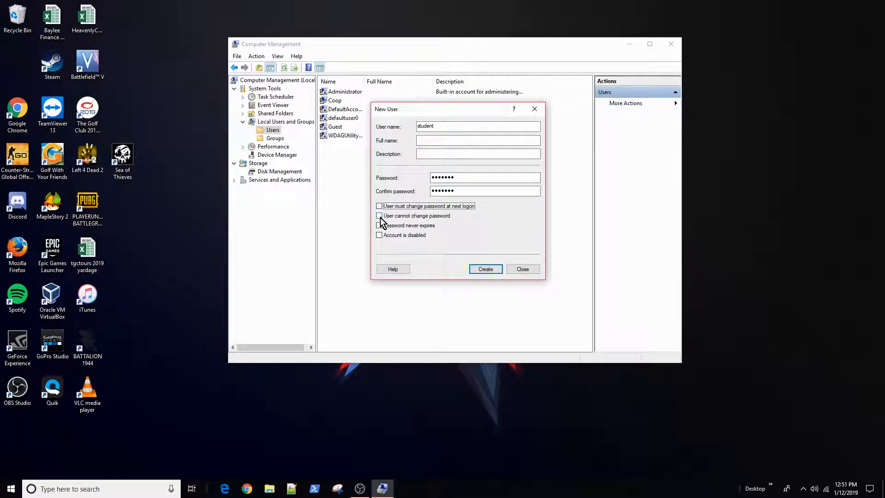
left_click(380, 216)
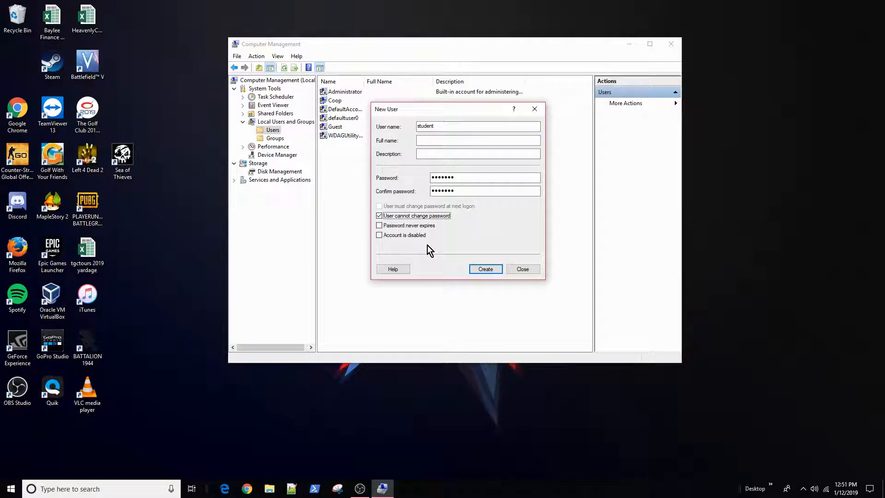
left_click(379, 225)
left_click(497, 270)
left_click(524, 270)
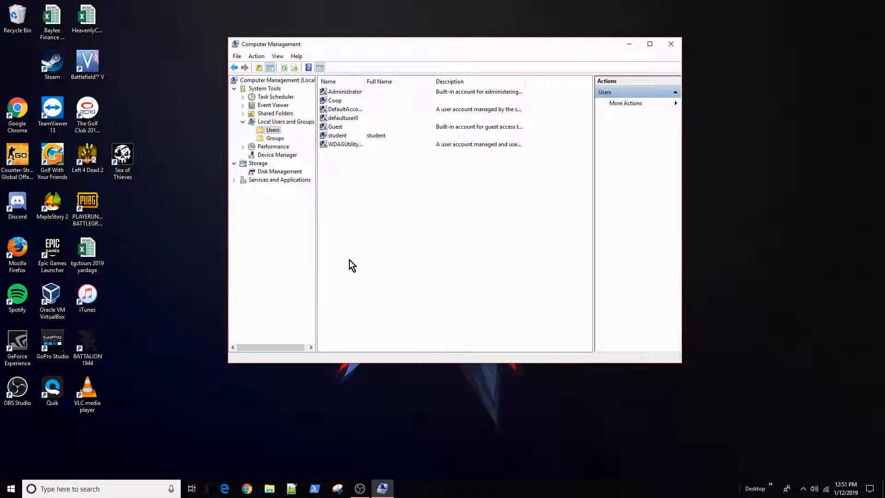
Open Notepad and jot down the lines .\student and phoenix
left_click(124, 481)
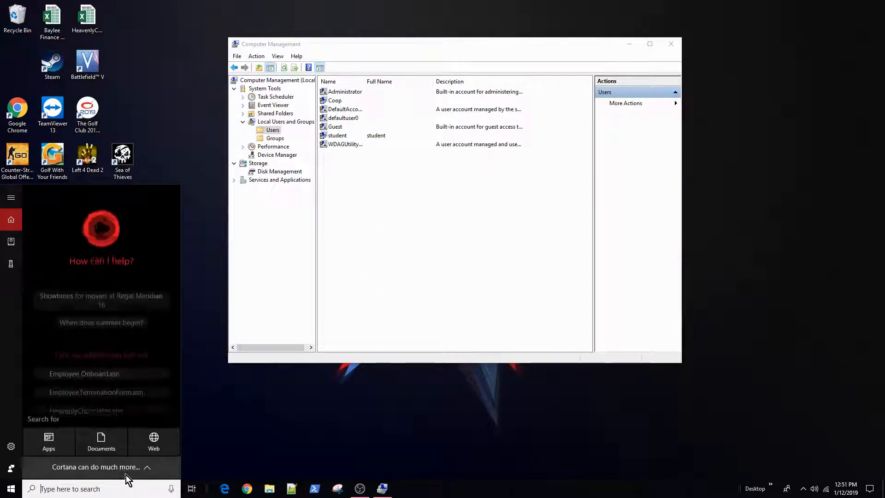
type("note")
key("Return")
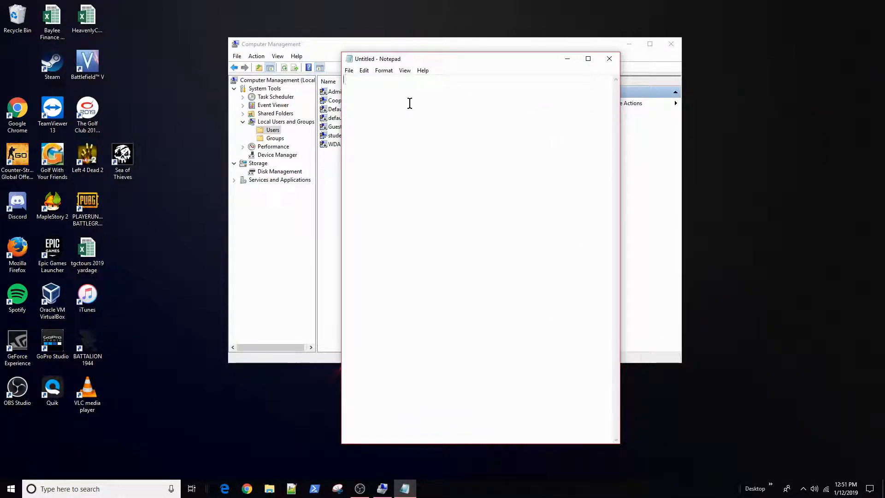
type(".\\studentstudent")
key("BackSpace")
key("BackSpace")
key("BackSpace")
key("BackSpace")
key("BackSpace")
key("BackSpace")
key("BackSpace")
key("BackSpace")
key("BackSpace")
key("BackSpace")
key("BackSpace")
key("BackSpace")
key("BackSpace")
key("BackSpace")
key("BackSpace")
key("BackSpace")
key("BackSpace")
type("stude")
left_click(344, 80)
type(".\\")
key("Return")
key("Return")
type("phoenix")
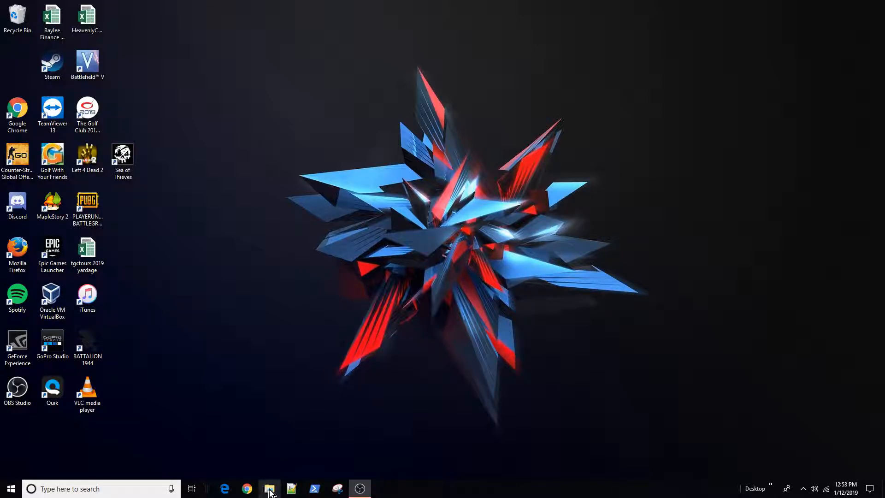
Open File Explorer on This PC and enlarge the window to show Network
left_click(275, 496)
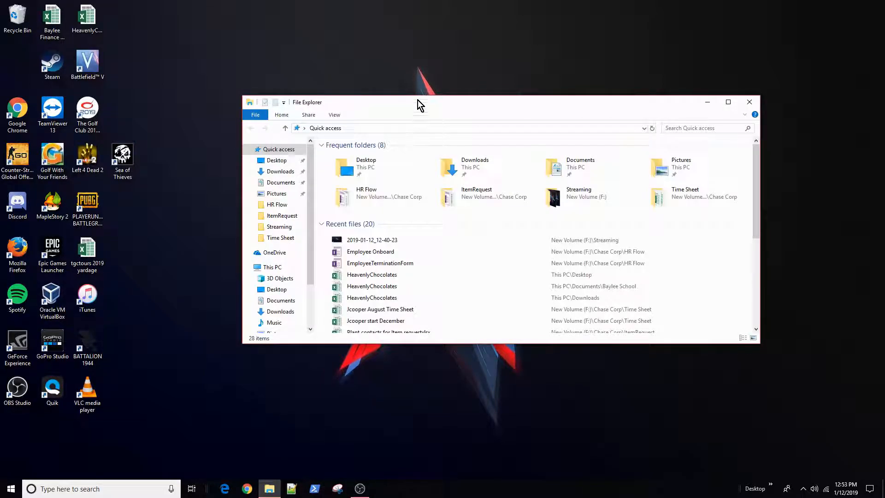
left_click_drag(414, 106, 398, 61)
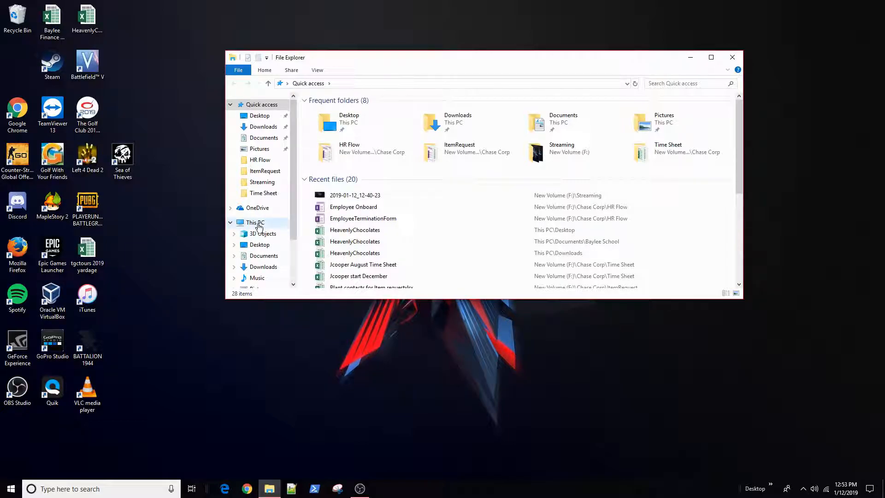
left_click(257, 224)
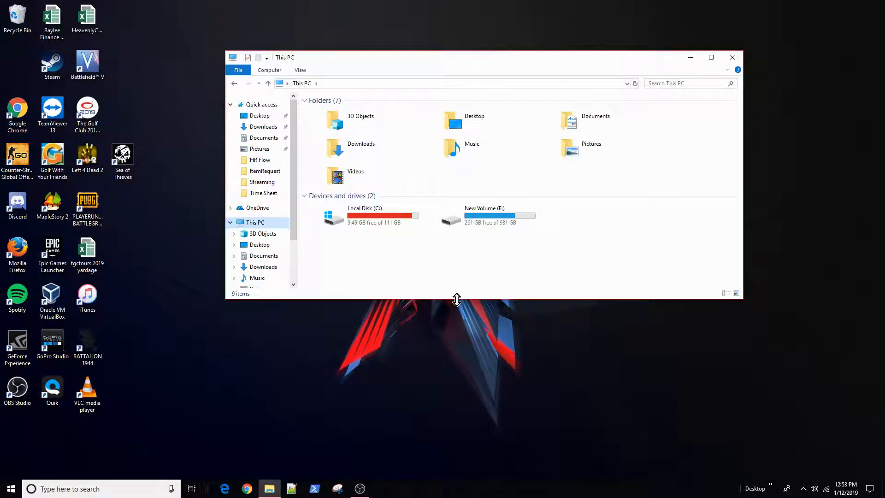
left_click_drag(456, 299, 456, 379)
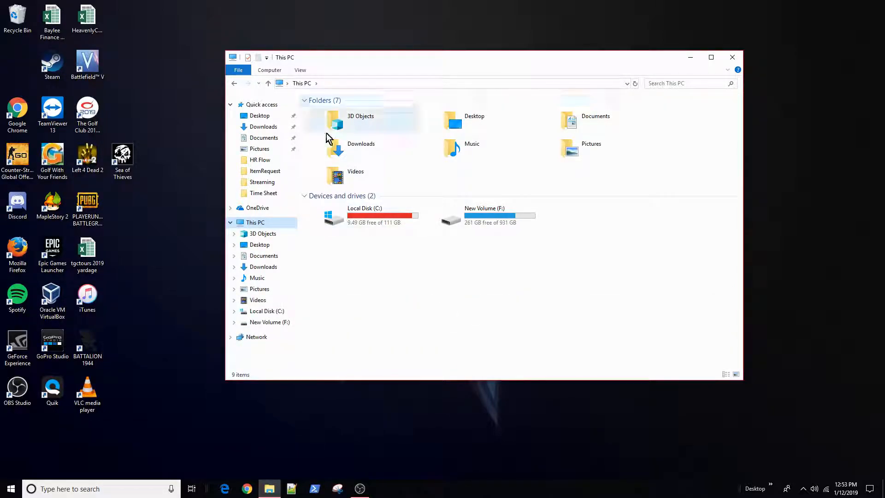
Launch the Map network drive dialog from the Computer ribbon tab
left_click(275, 72)
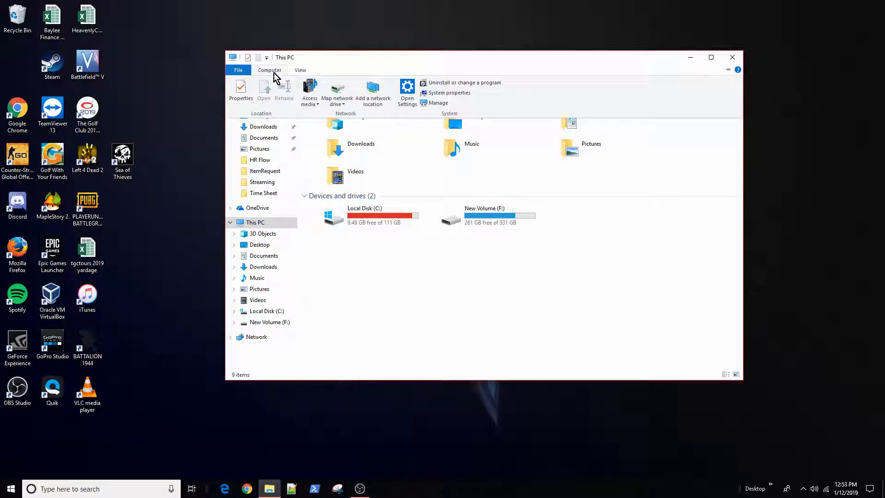
right_click(410, 249)
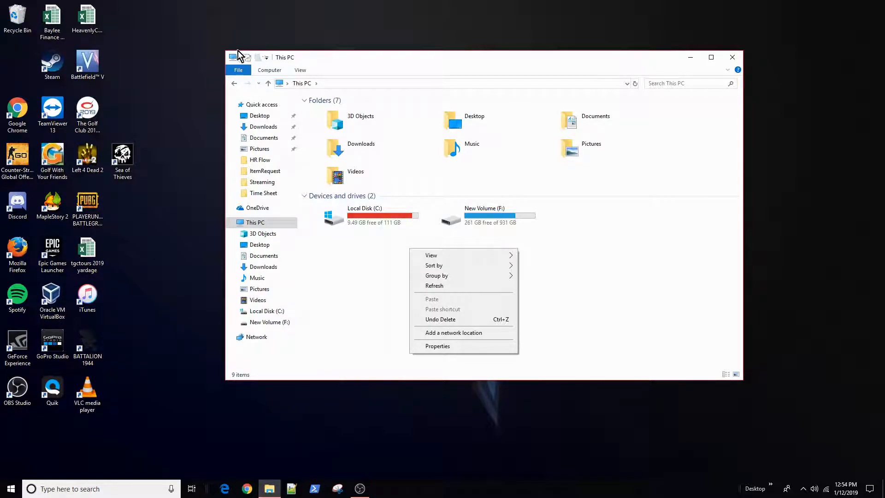
left_click(271, 71)
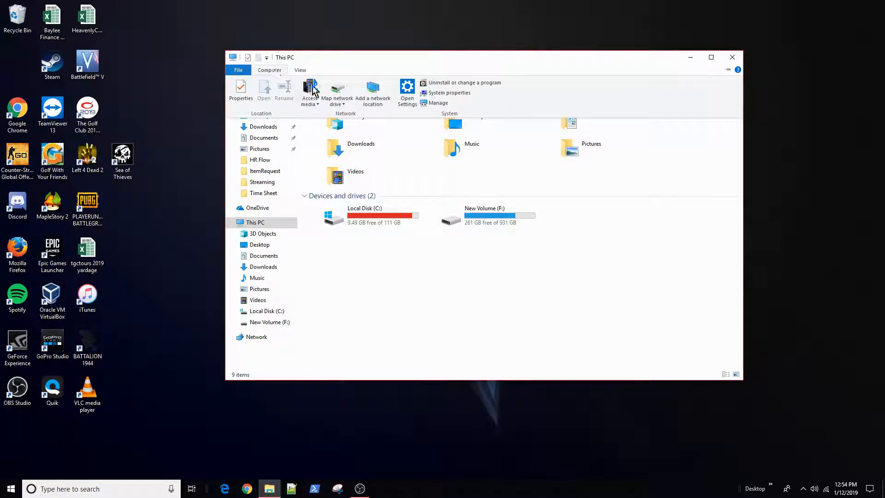
left_click(342, 105)
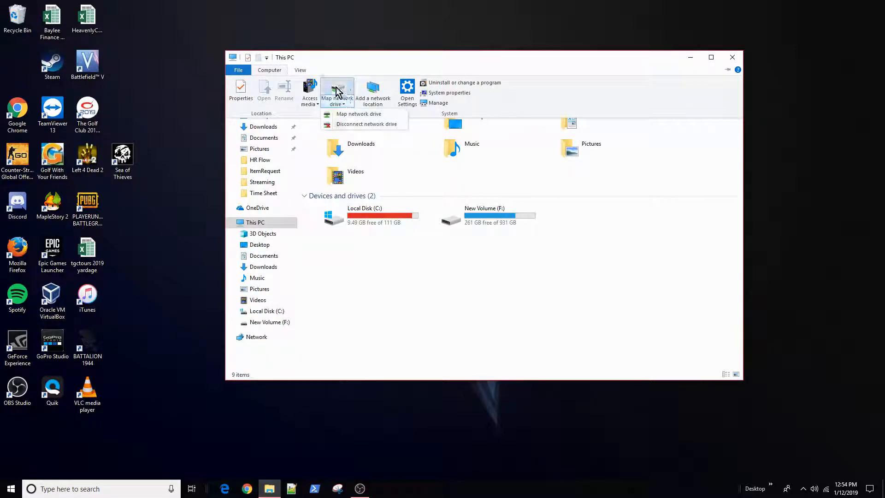
left_click(355, 117)
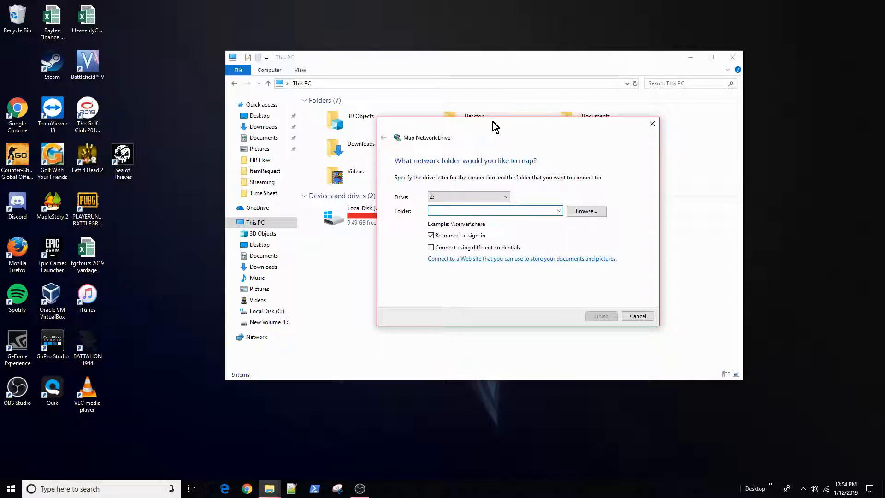
Choose drive letter O: and enter the folder path \\fileshare\accounting
left_click(461, 197)
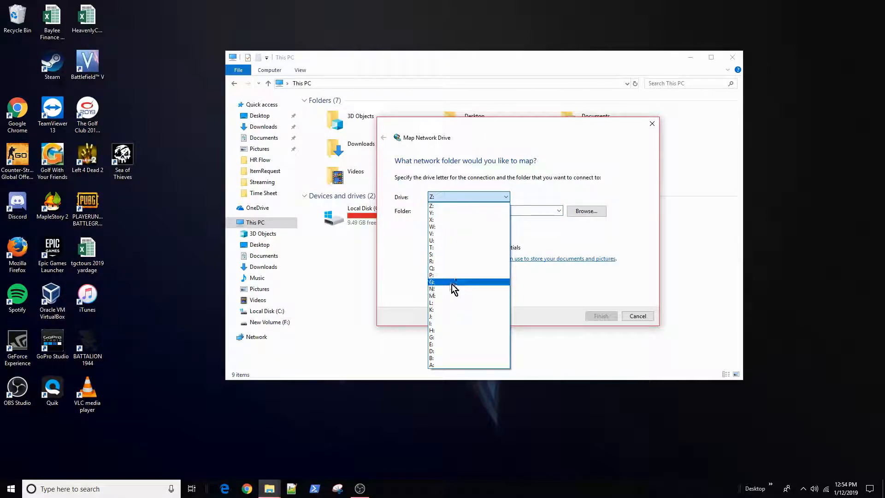
left_click(452, 292)
left_click(448, 211)
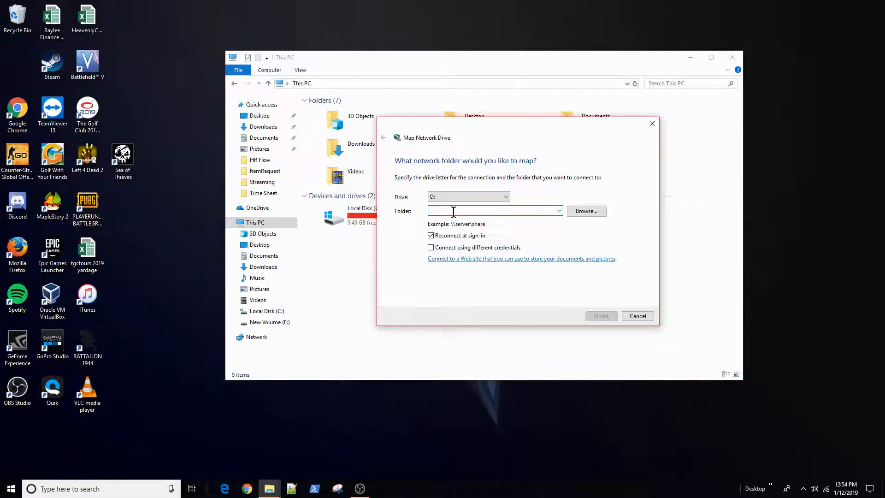
type("\\\\")
type("file")
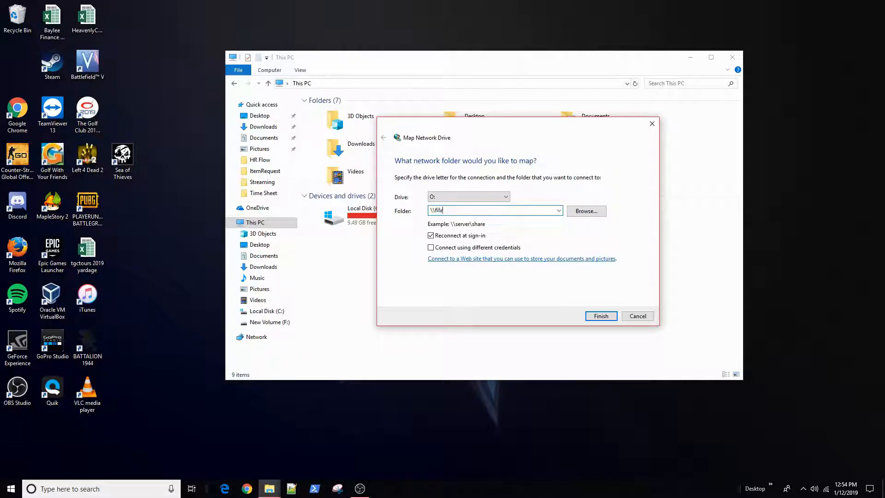
type("share")
type("\\accounting")
Attempt to finish the mapping, then cancel the connection and the wizard
left_click(605, 315)
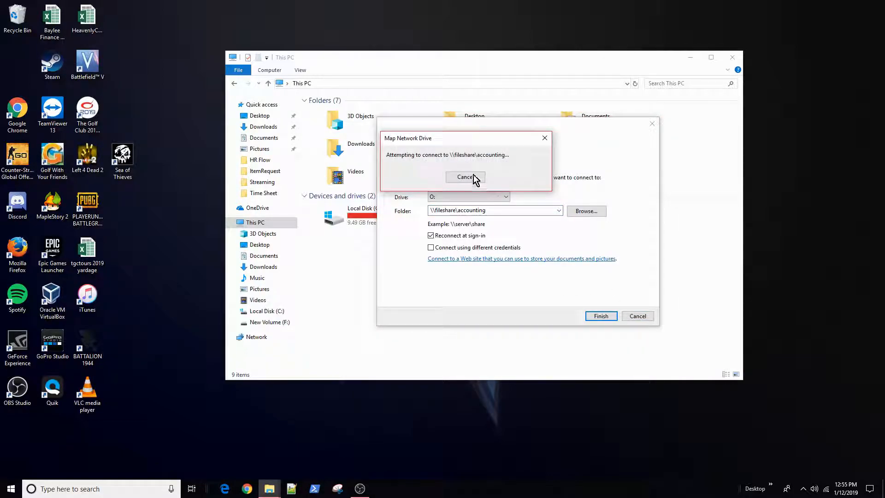
left_click(467, 176)
left_click(629, 314)
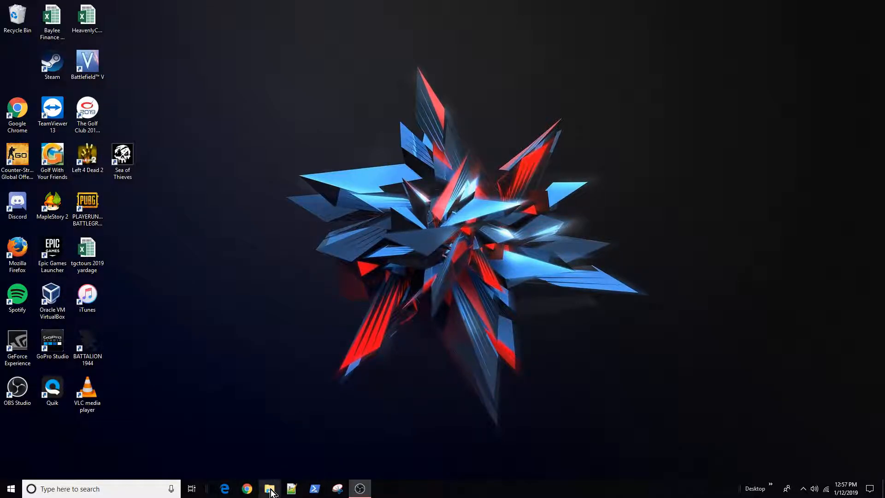
Open This PC's Properties from File Explorer to view the System page
left_click(270, 489)
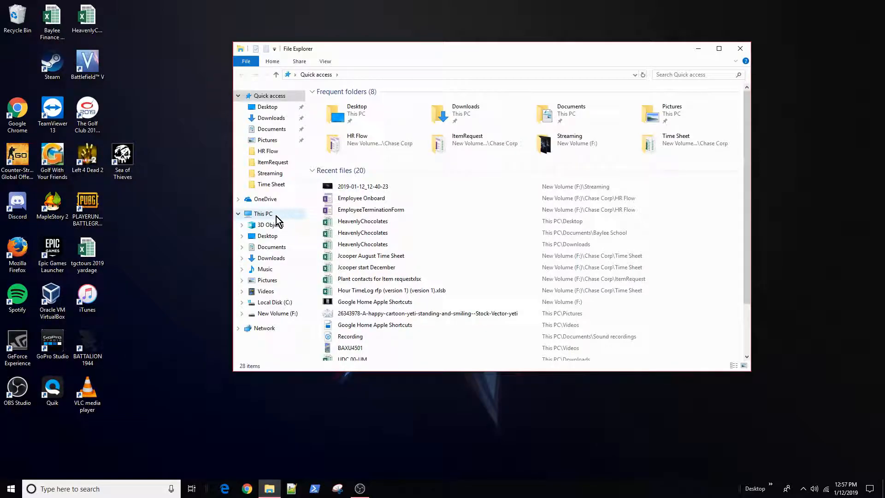
right_click(276, 217)
left_click(310, 336)
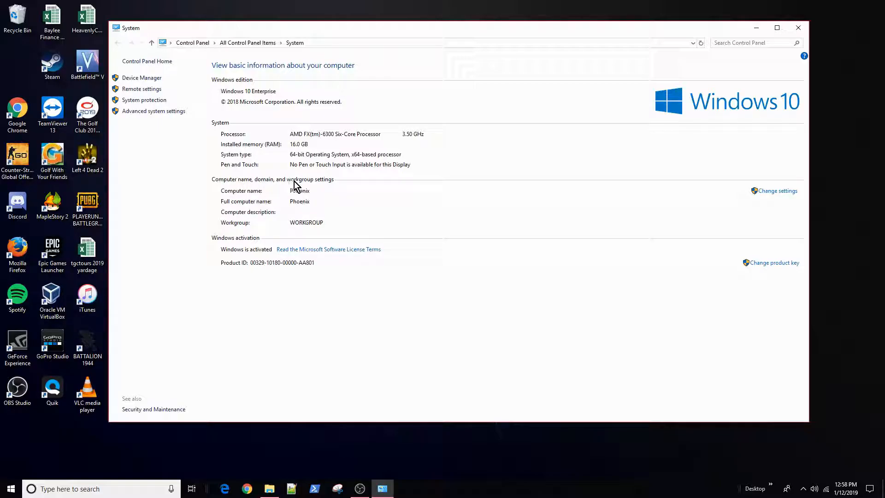
Centre System Properties and open the Computer Name/Domain Changes dialog for Phoenix
left_click(776, 192)
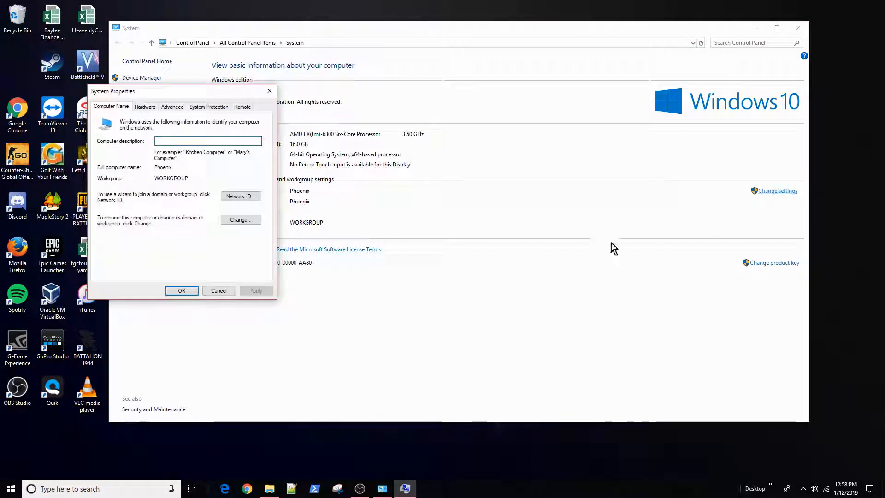
left_click_drag(219, 92, 457, 112)
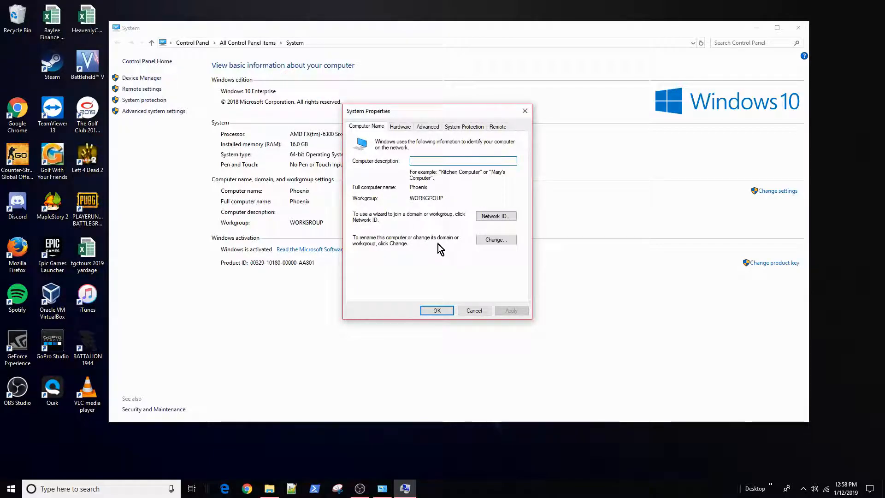
left_click(495, 241)
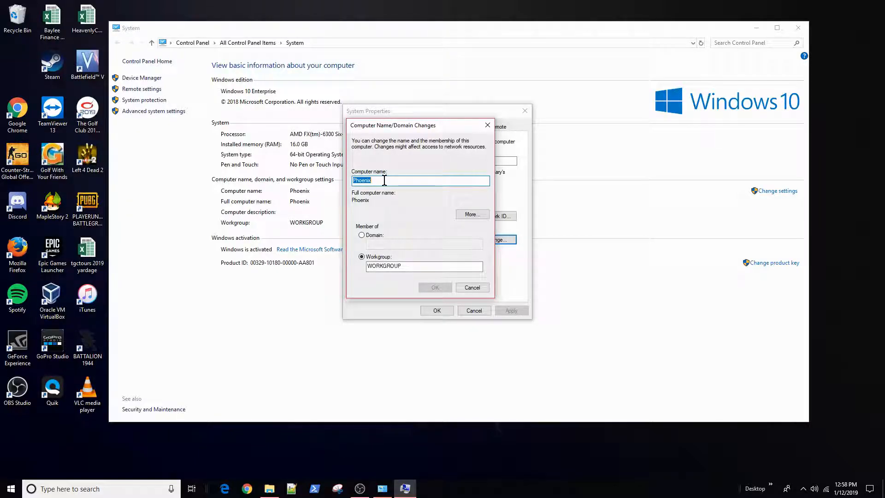
Try joining Phoenix to domain corporation.com and dismiss the unreachable domain controller error
left_click(361, 235)
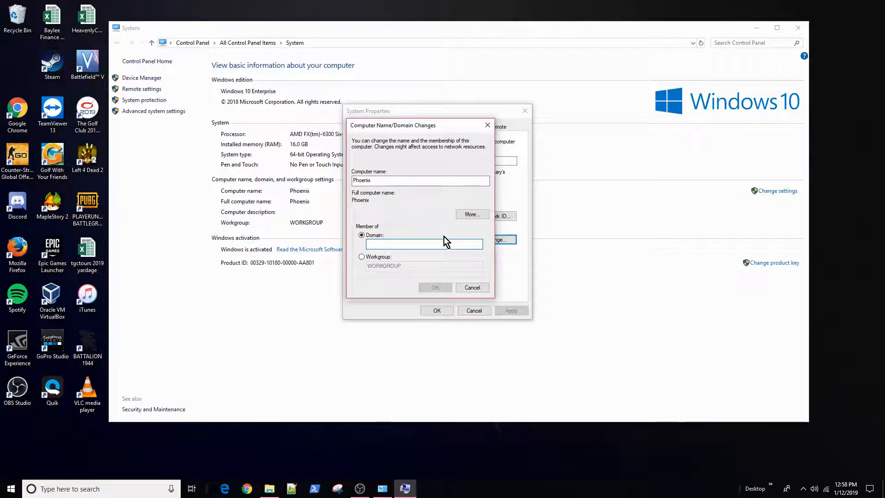
type("corporation")
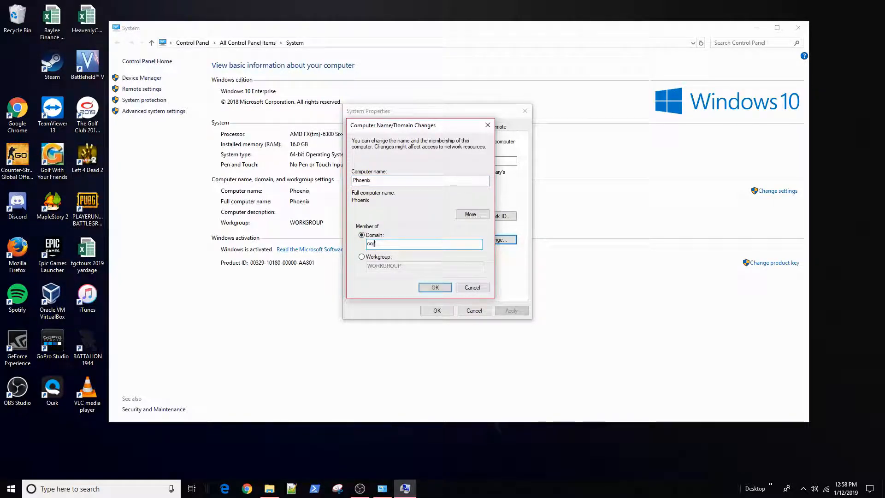
type(".com")
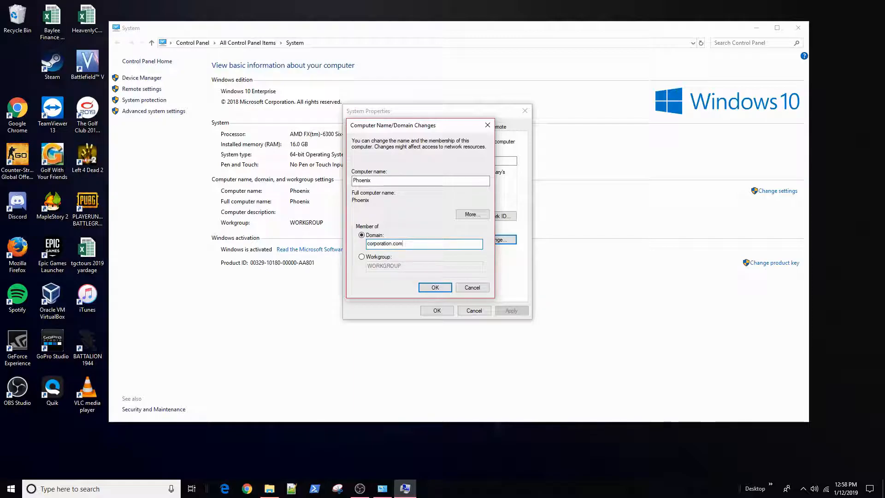
left_click(434, 287)
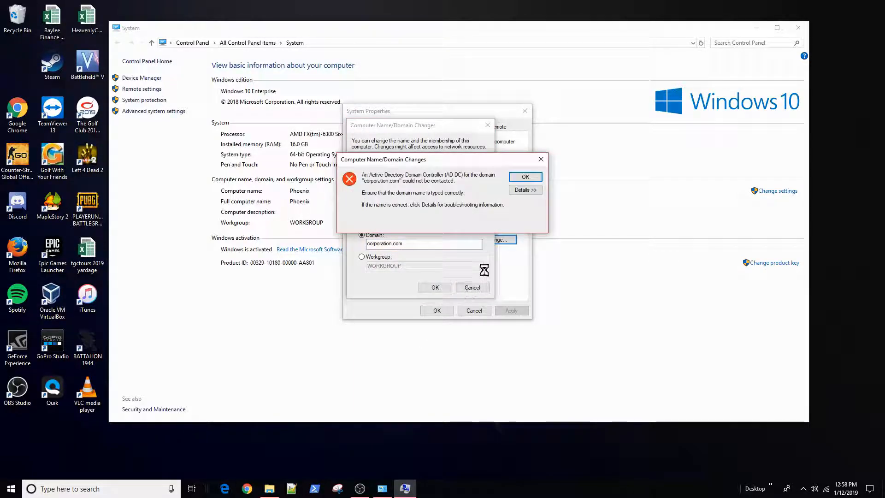
left_click(537, 173)
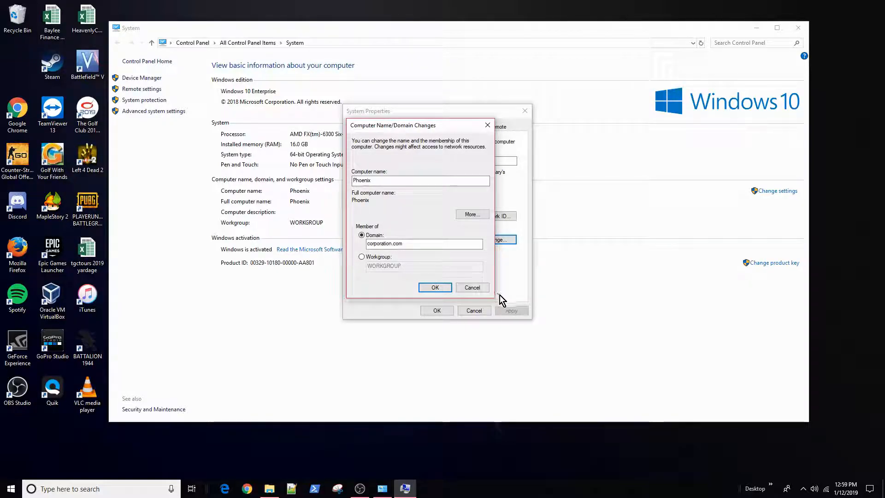
Cancel the domain change and close System Properties, keeping Phoenix in WORKGROUP
left_click(480, 289)
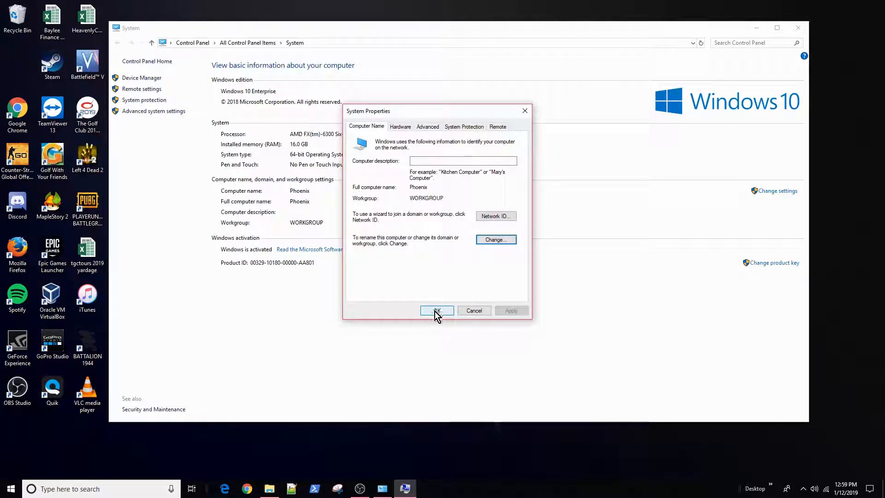
left_click(437, 311)
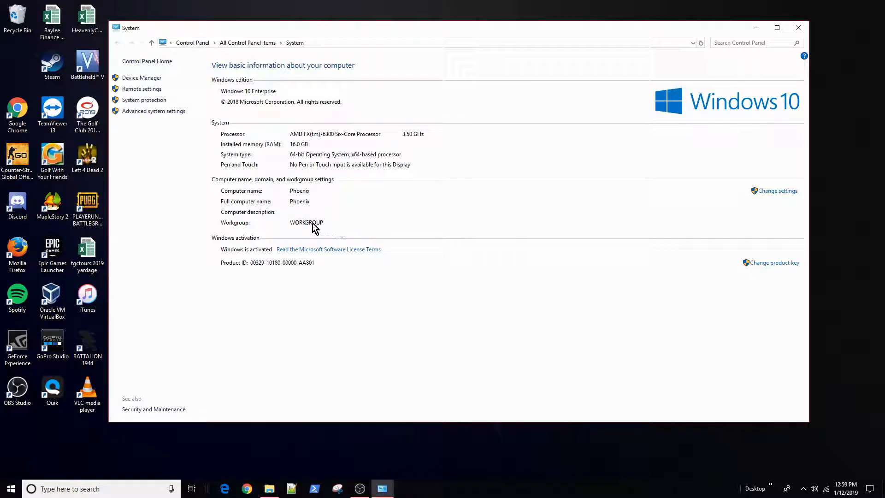